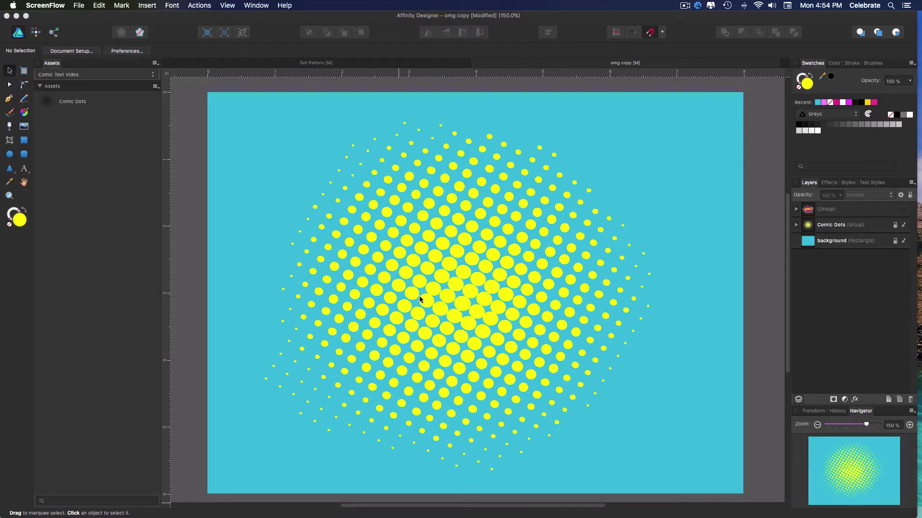
Preview the OMG starburst artwork, then switch to Dot Pattern and show the magenta dot column.
{"action": "left_click", "coordinate": [903, 210]}
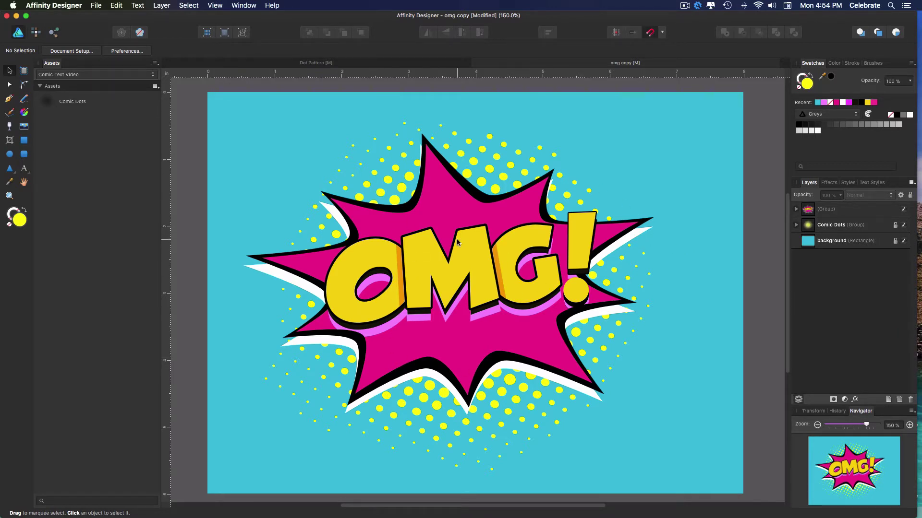
{"action": "left_click", "coordinate": [904, 212]}
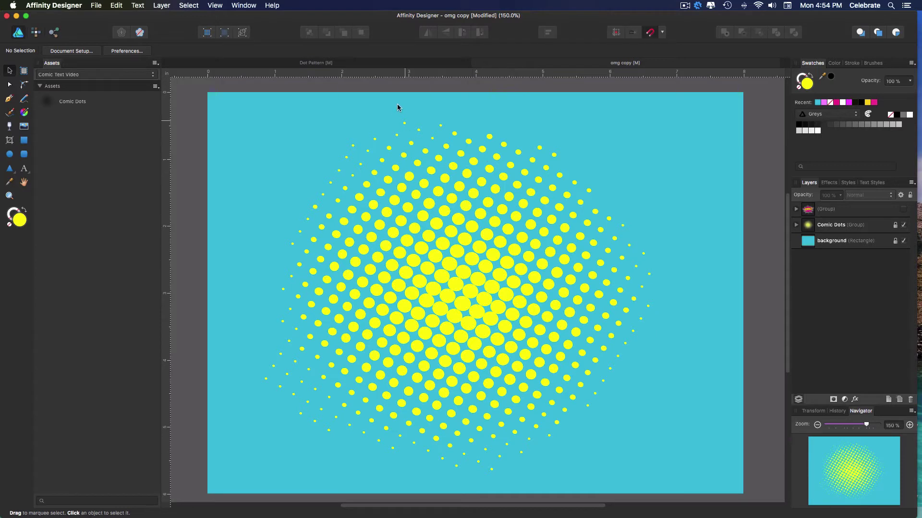
{"action": "left_click", "coordinate": [353, 64]}
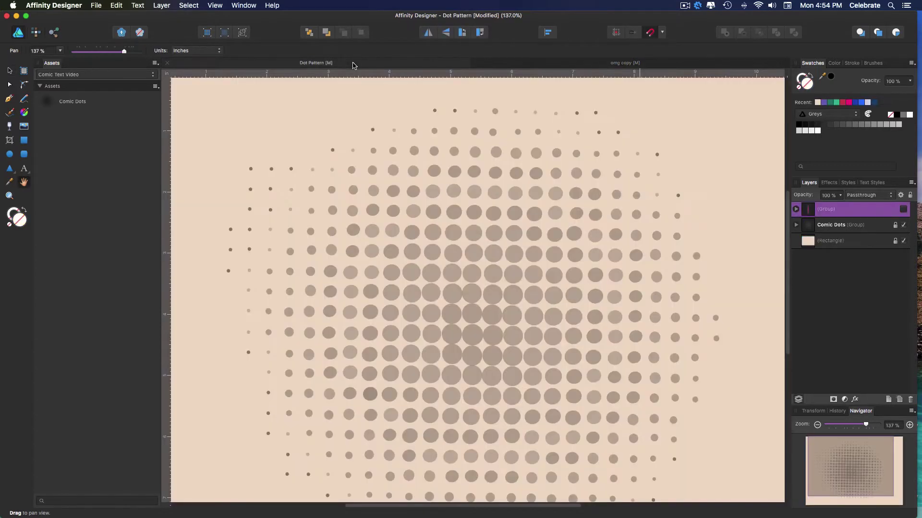
{"action": "scroll", "coordinate": [399, 261], "scroll_direction": "down", "scroll_amount": 5}
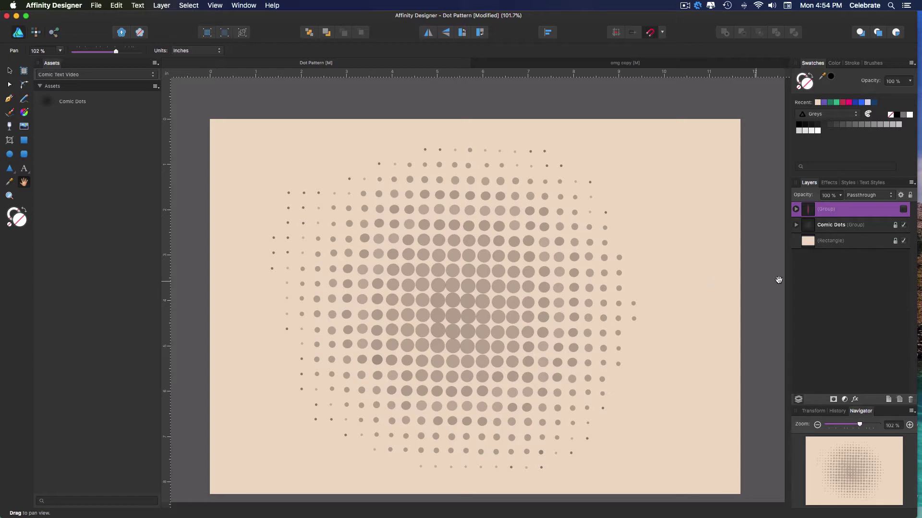
{"action": "left_click", "coordinate": [903, 210]}
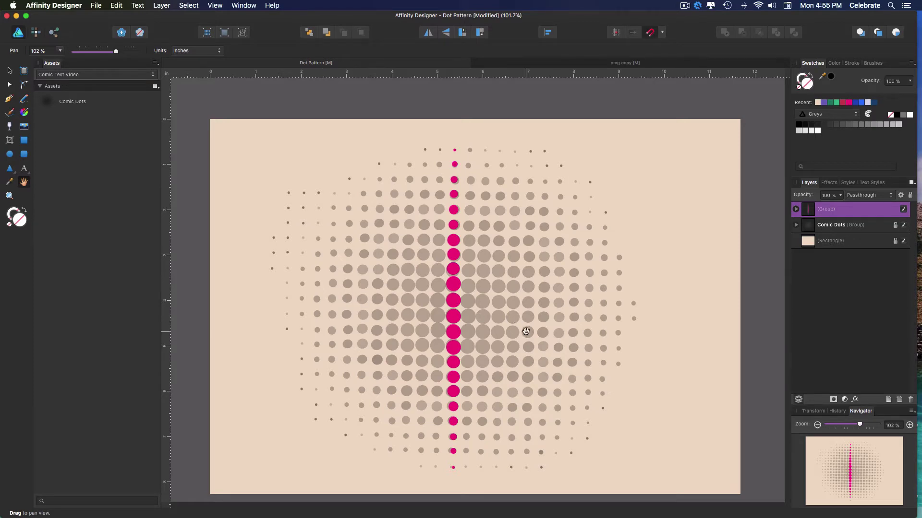
{"action": "scroll", "coordinate": [526, 331], "scroll_direction": "down", "scroll_amount": 2}
{"action": "scroll", "coordinate": [525, 331], "scroll_direction": "up", "scroll_amount": 6}
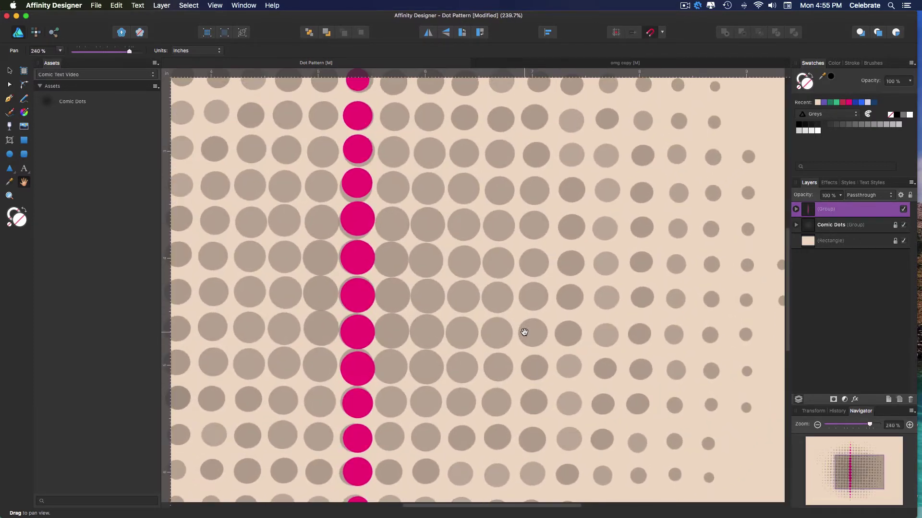
{"action": "scroll", "coordinate": [469, 325], "scroll_direction": "up", "scroll_amount": 2}
{"action": "left_click_drag", "start_coordinate": [469, 325], "coordinate": [555, 150]}
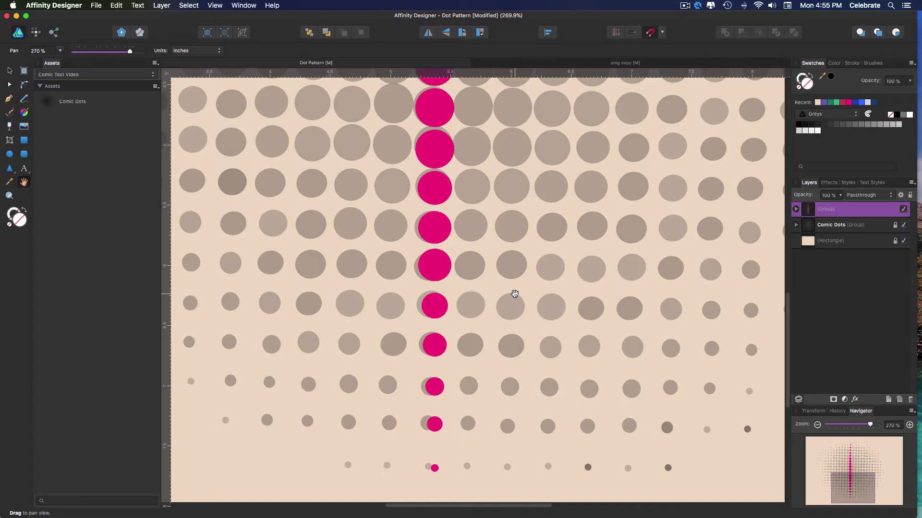
{"action": "key", "text": "v"}
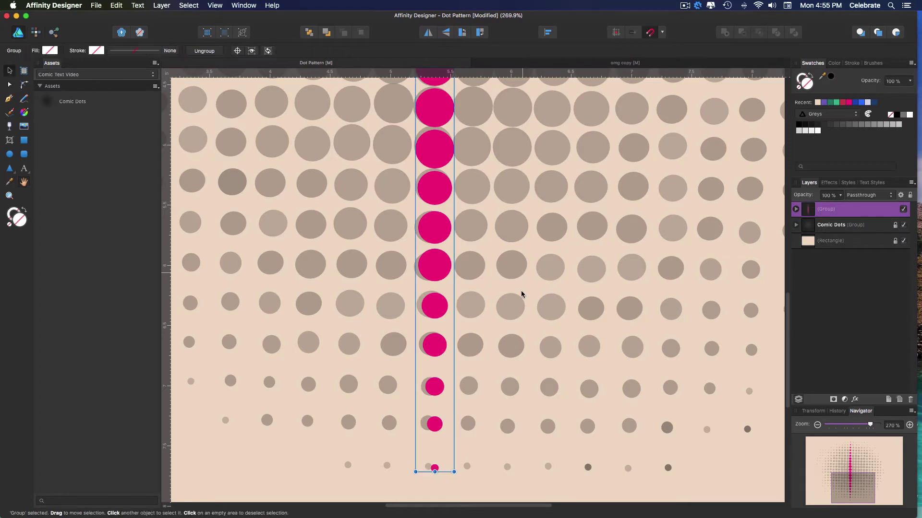
{"action": "left_click", "coordinate": [502, 321]}
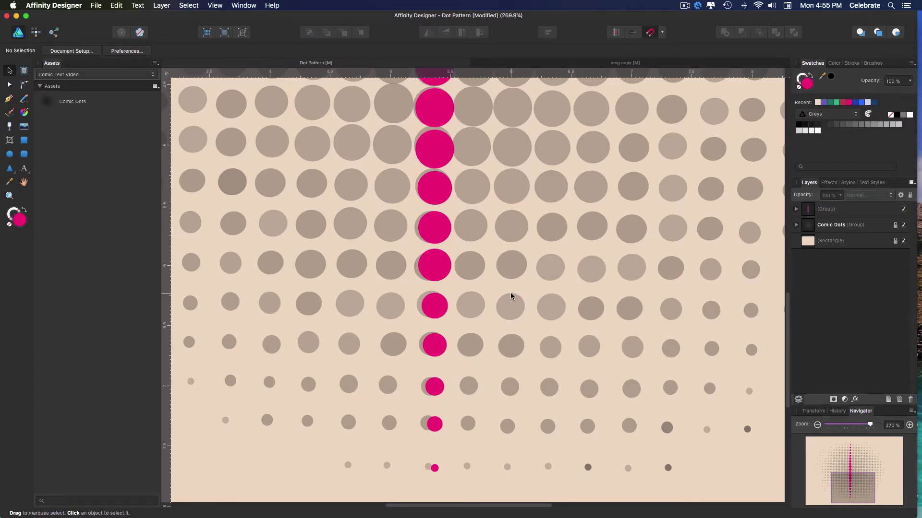
{"action": "key", "text": "h"}
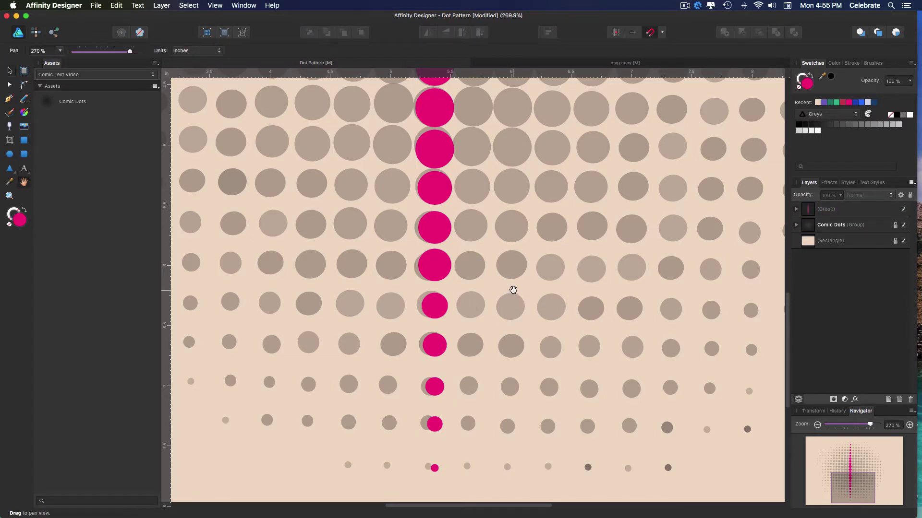
{"action": "left_click_drag", "start_coordinate": [514, 295], "coordinate": [519, 432]}
{"action": "left_click_drag", "start_coordinate": [561, 374], "coordinate": [515, 295]}
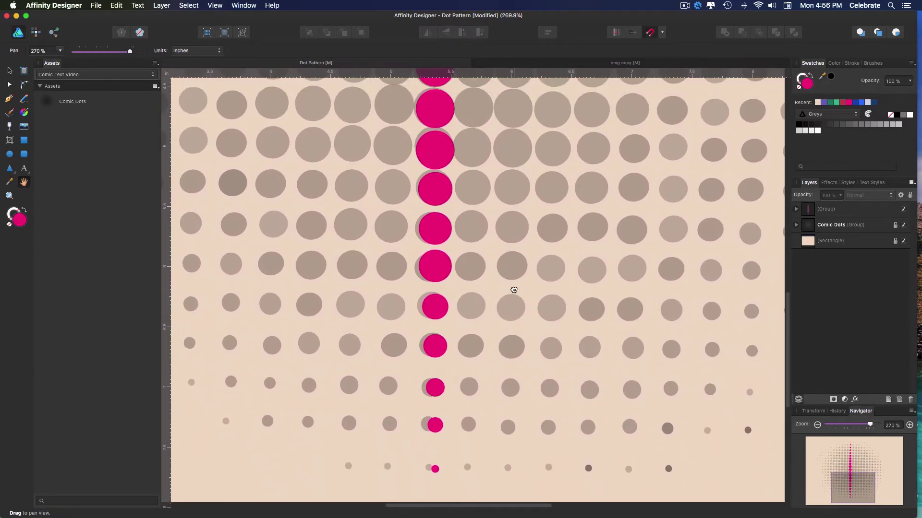
{"action": "scroll", "coordinate": [514, 289], "scroll_direction": "up", "scroll_amount": 5}
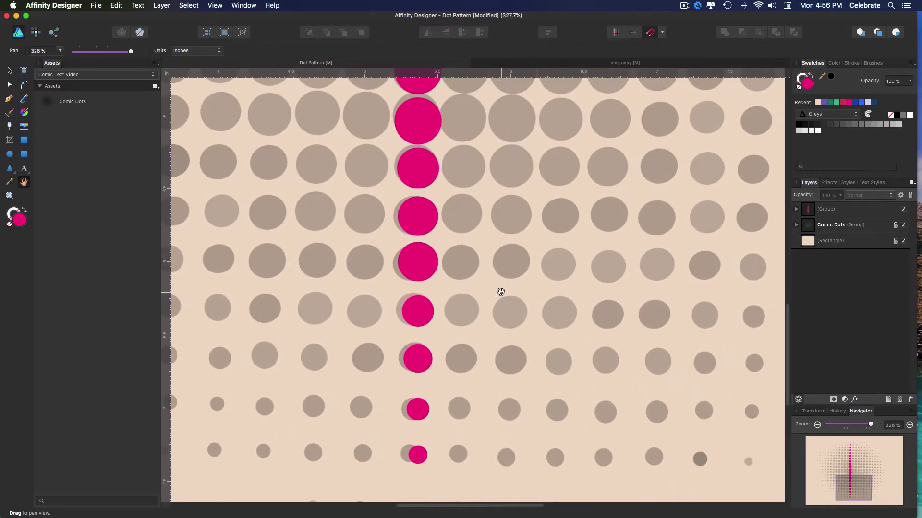
{"action": "left_click_drag", "start_coordinate": [494, 288], "coordinate": [507, 325]}
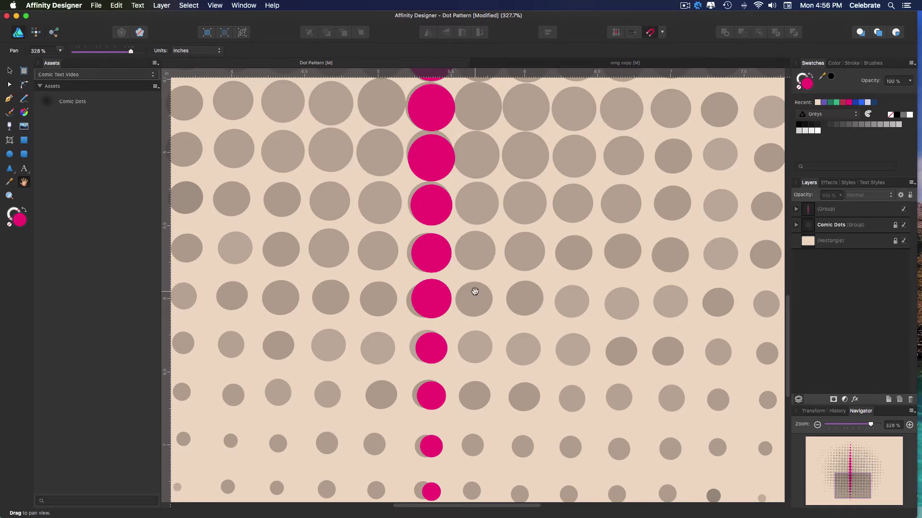
{"action": "key", "text": "v"}
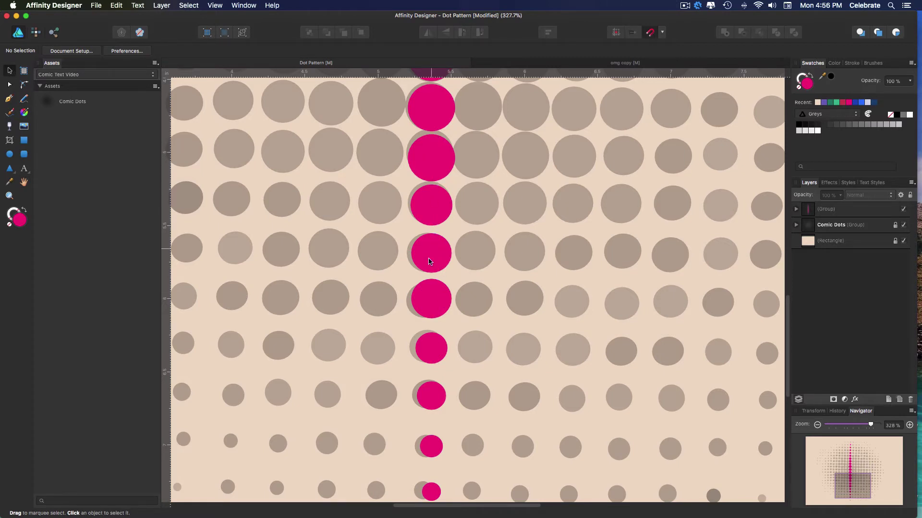
Ungroup the magenta column into separate dots and shift the whole column sideways into place.
{"action": "left_click", "coordinate": [431, 256]}
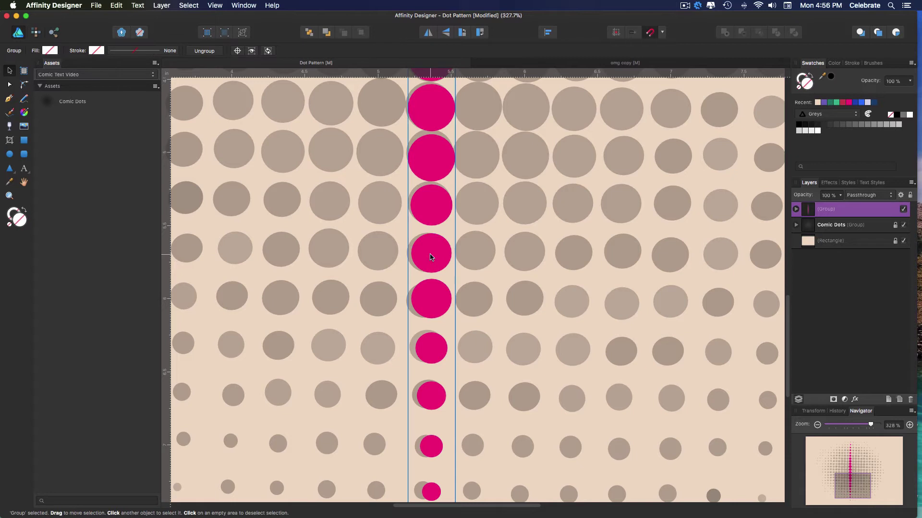
{"action": "key", "text": "super+shift+g"}
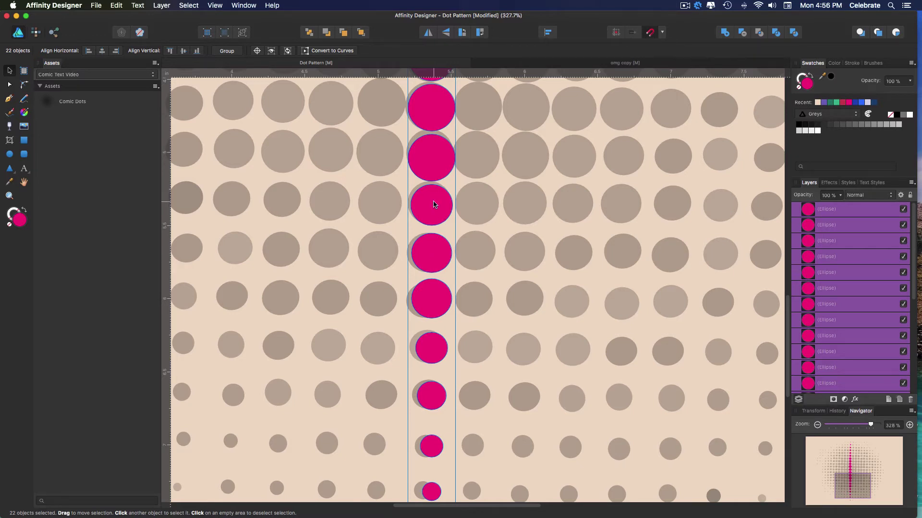
{"action": "left_click_drag", "start_coordinate": [434, 208], "coordinate": [441, 212]}
{"action": "key", "text": "super+d"}
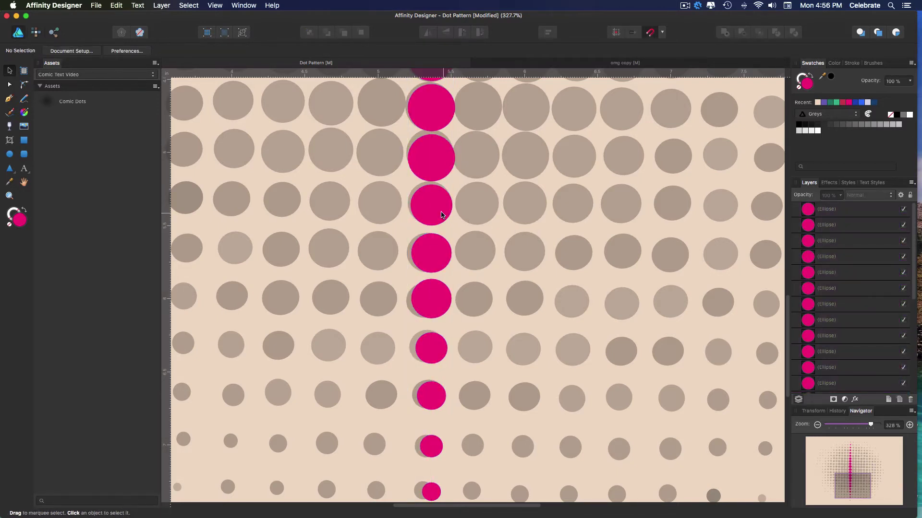
Nudge individual magenta dots down the column to sit centred on the guides over the grey dots.
{"action": "left_click", "coordinate": [442, 215]}
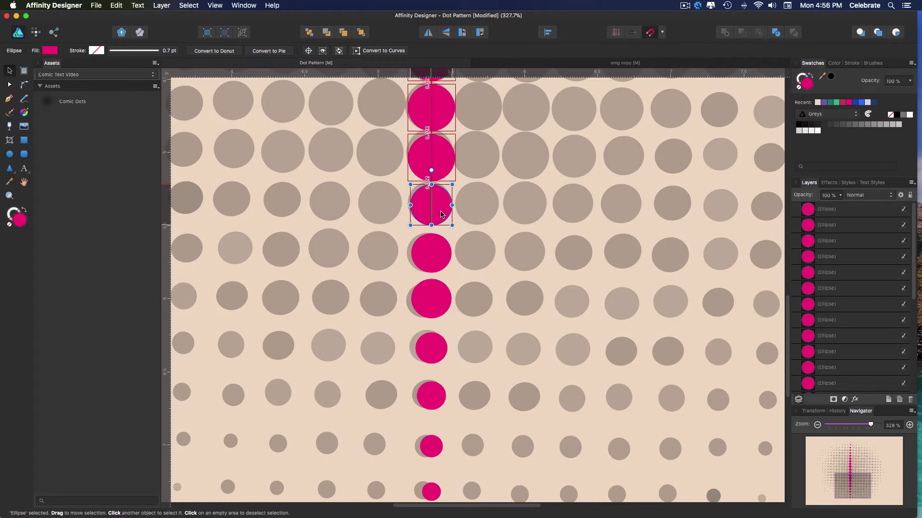
{"action": "left_click_drag", "start_coordinate": [441, 214], "coordinate": [442, 214]}
{"action": "left_click_drag", "start_coordinate": [442, 215], "coordinate": [440, 209]}
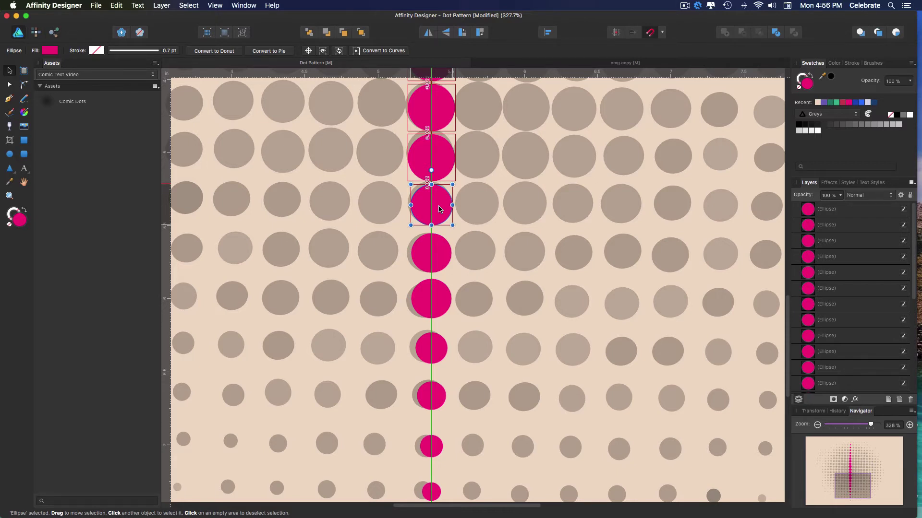
{"action": "left_click_drag", "start_coordinate": [440, 208], "coordinate": [437, 210]}
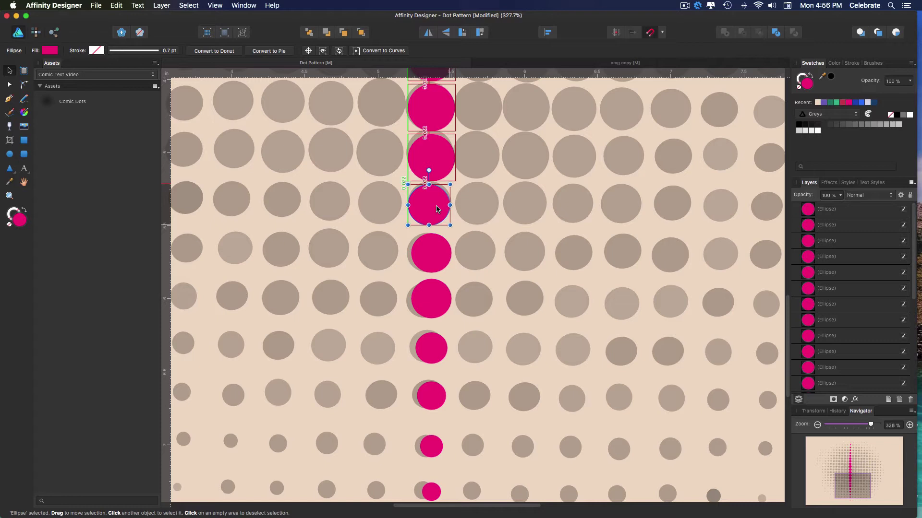
{"action": "left_click_drag", "start_coordinate": [437, 208], "coordinate": [438, 207]}
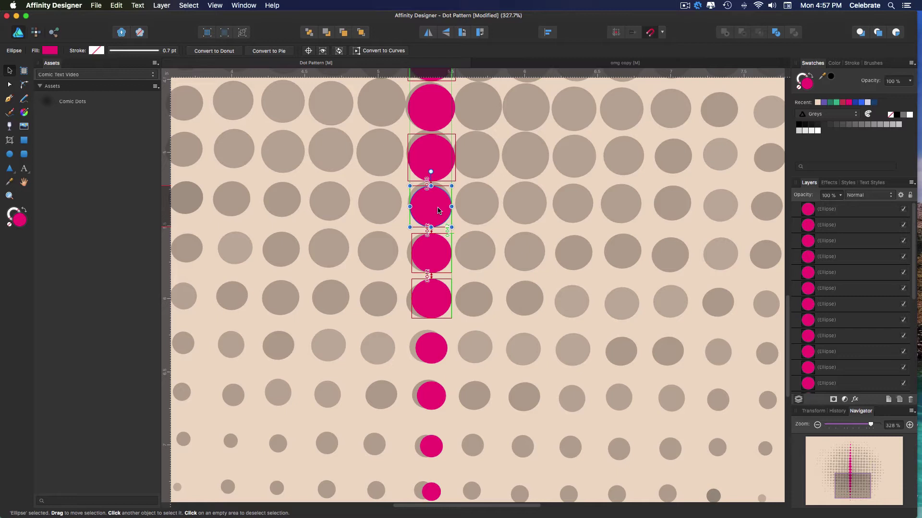
{"action": "left_click_drag", "start_coordinate": [438, 210], "coordinate": [439, 210]}
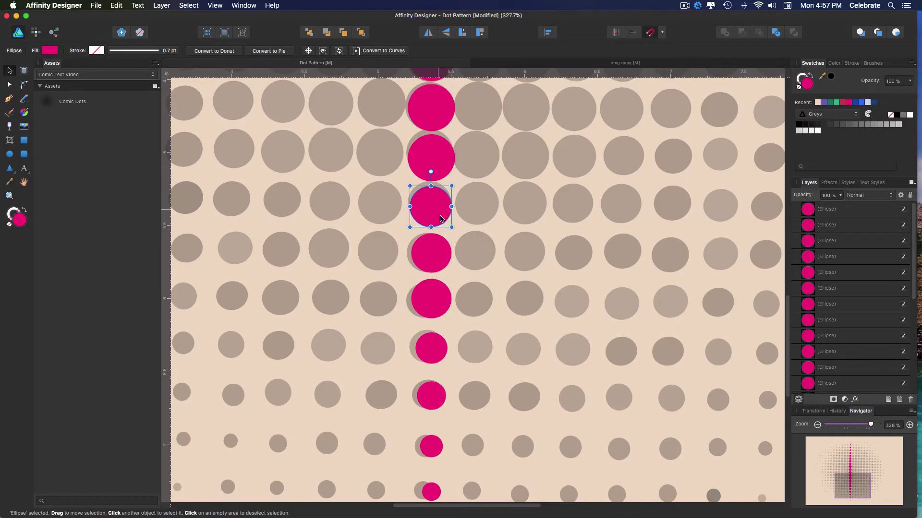
{"action": "left_click_drag", "start_coordinate": [437, 358], "coordinate": [436, 358]}
{"action": "left_click_drag", "start_coordinate": [434, 395], "coordinate": [433, 393]}
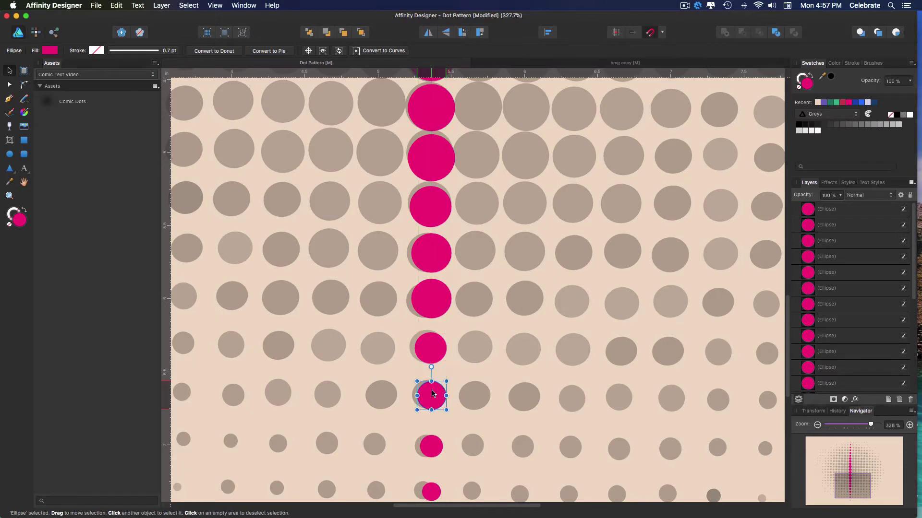
{"action": "left_click", "coordinate": [435, 448]}
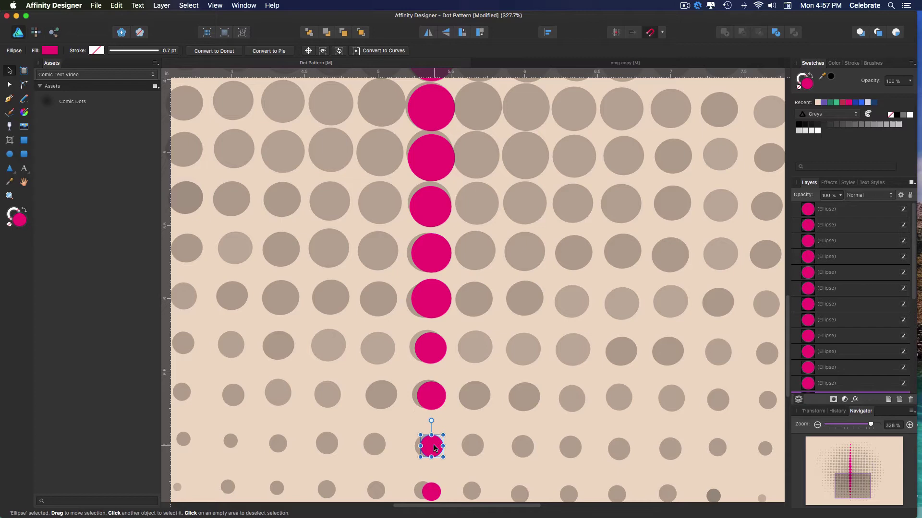
{"action": "left_click_drag", "start_coordinate": [434, 448], "coordinate": [435, 448]}
{"action": "scroll", "coordinate": [521, 338], "scroll_direction": "down", "scroll_amount": 5}
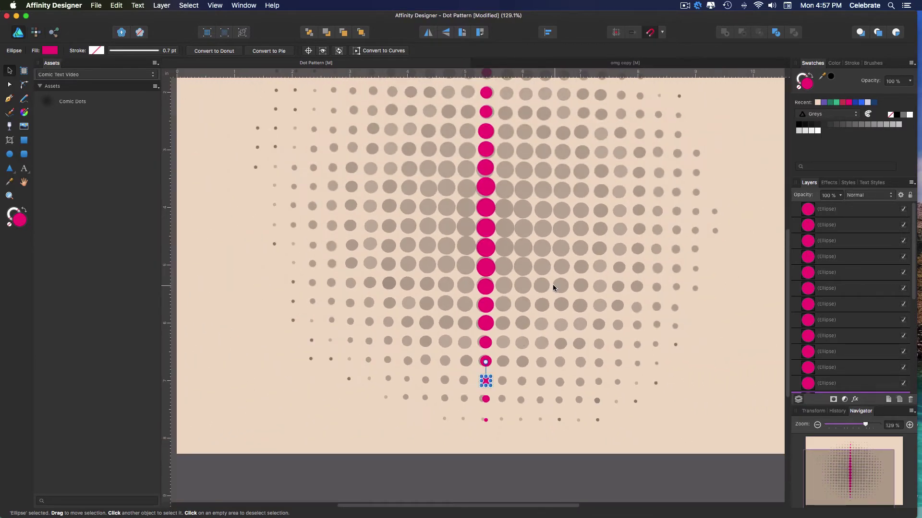
{"action": "key", "text": "h"}
{"action": "left_click_drag", "start_coordinate": [613, 165], "coordinate": [592, 231]}
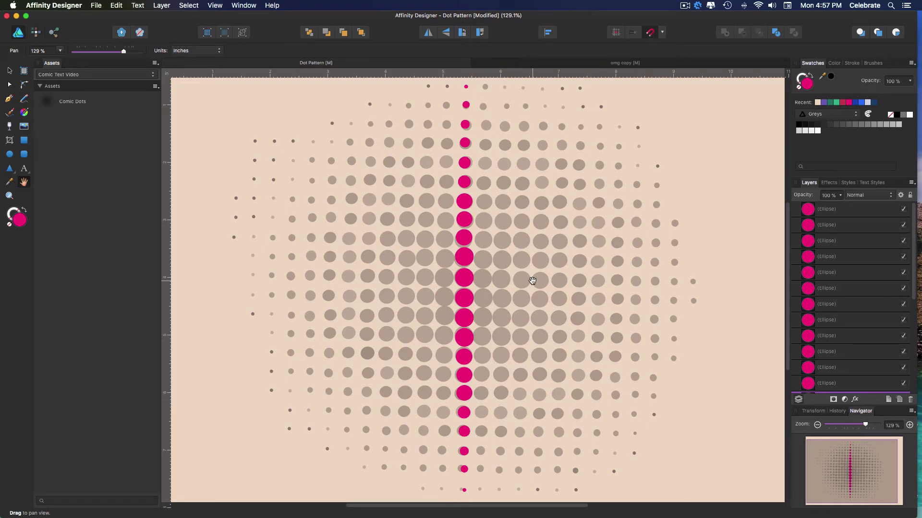
{"action": "scroll", "coordinate": [532, 280], "scroll_direction": "down", "scroll_amount": 2}
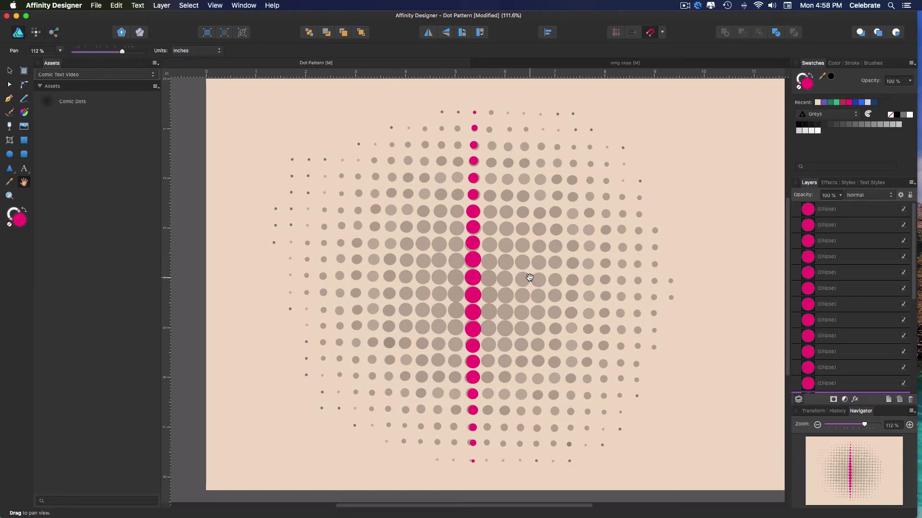
{"action": "key", "text": "v"}
{"action": "left_click", "coordinate": [538, 303]}
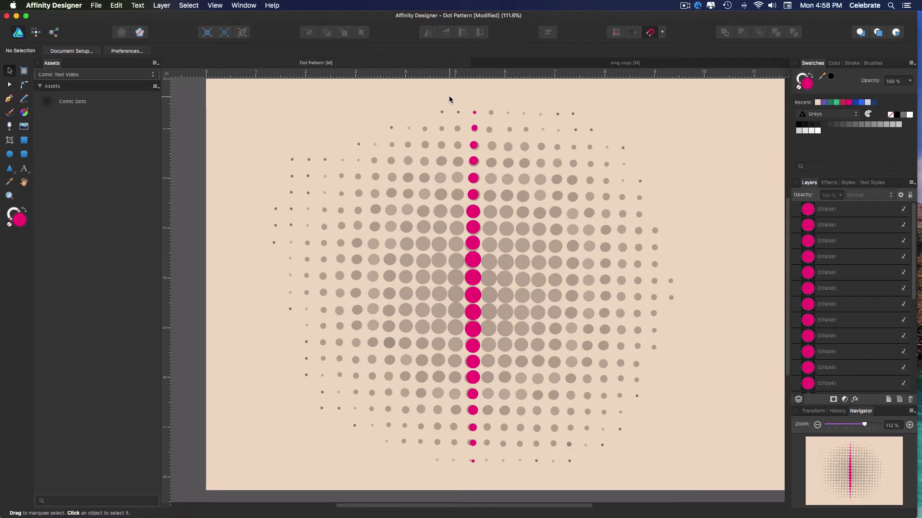
Marquee-select all 22 magenta ellipses in the centre column.
{"action": "left_click_drag", "start_coordinate": [450, 97], "coordinate": [496, 477]}
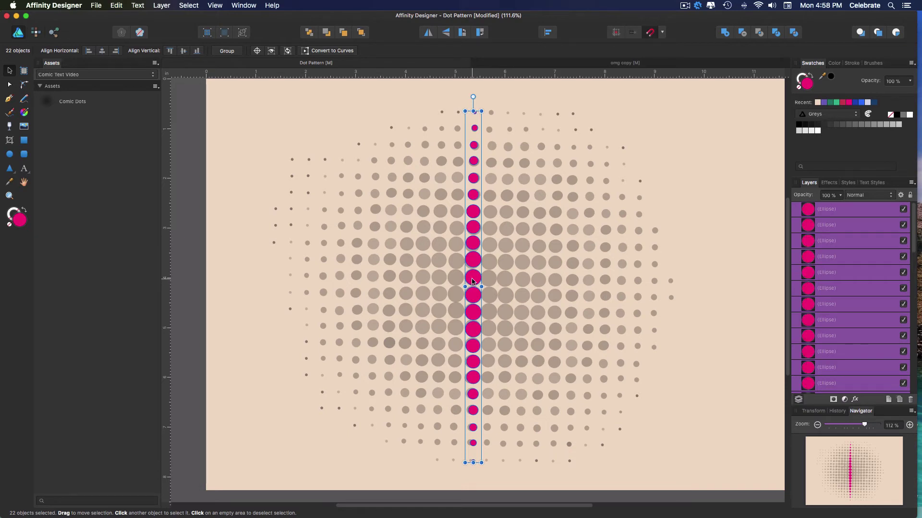
Alt-drag the selected column right twice to create two duplicate magenta columns beside it.
{"action": "left_click_drag", "start_coordinate": [473, 281], "coordinate": [490, 281]}
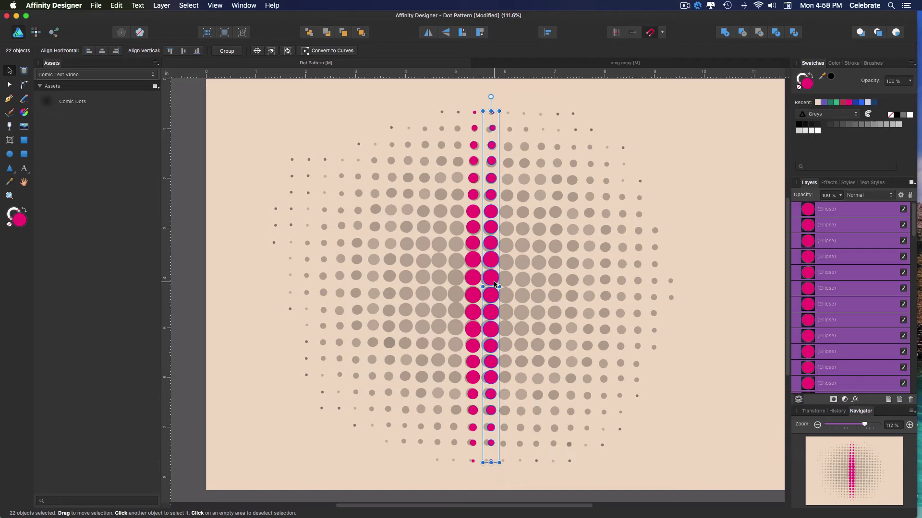
{"action": "left_click_drag", "start_coordinate": [491, 281], "coordinate": [508, 282]}
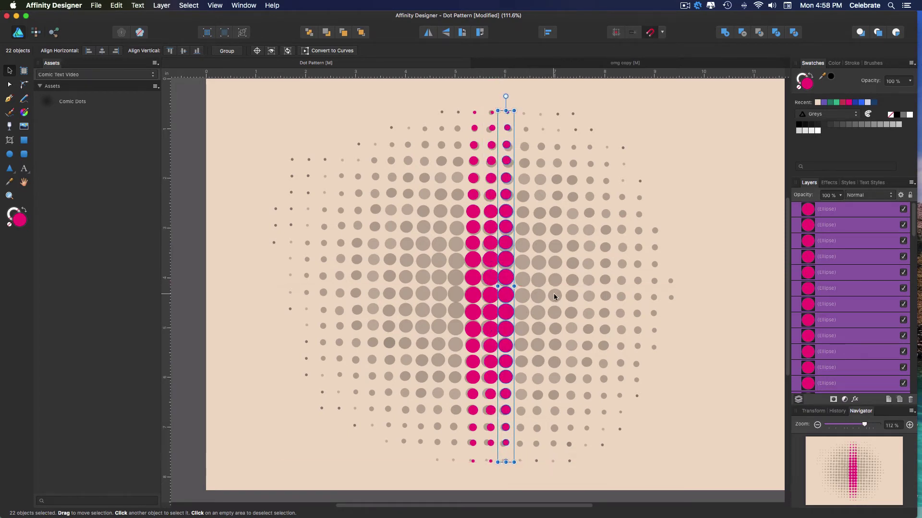
Zoom in and nudge the third magenta column right to even spacing, then show the snapping options.
{"action": "key", "text": "h"}
{"action": "scroll", "coordinate": [550, 307], "scroll_direction": "up", "scroll_amount": 5}
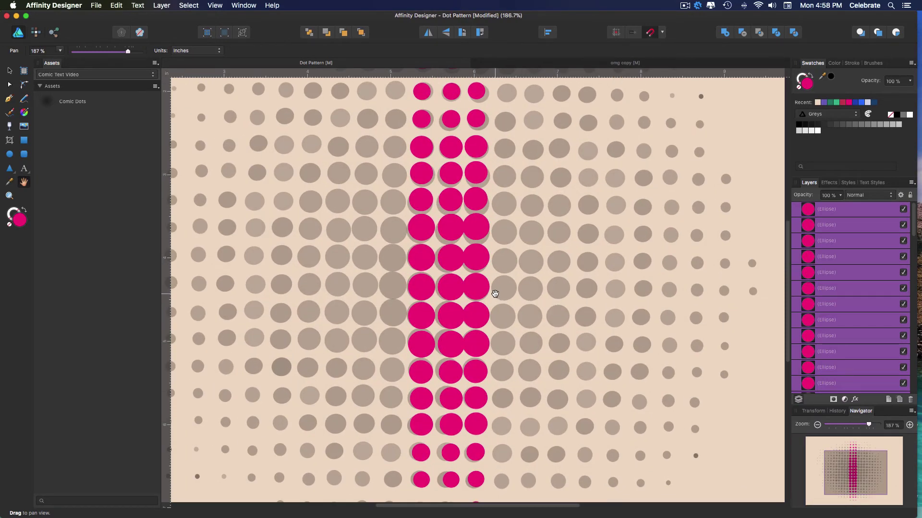
{"action": "key", "text": "v"}
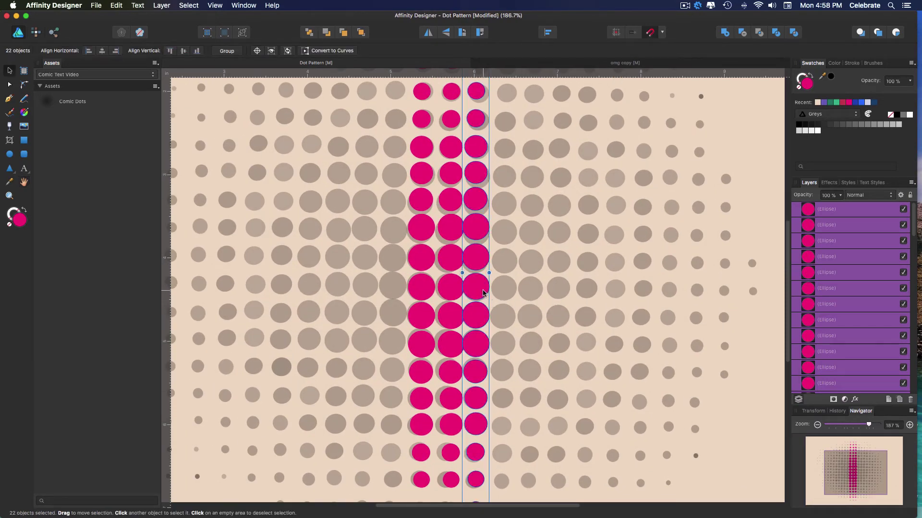
{"action": "left_click_drag", "start_coordinate": [482, 294], "coordinate": [487, 294]}
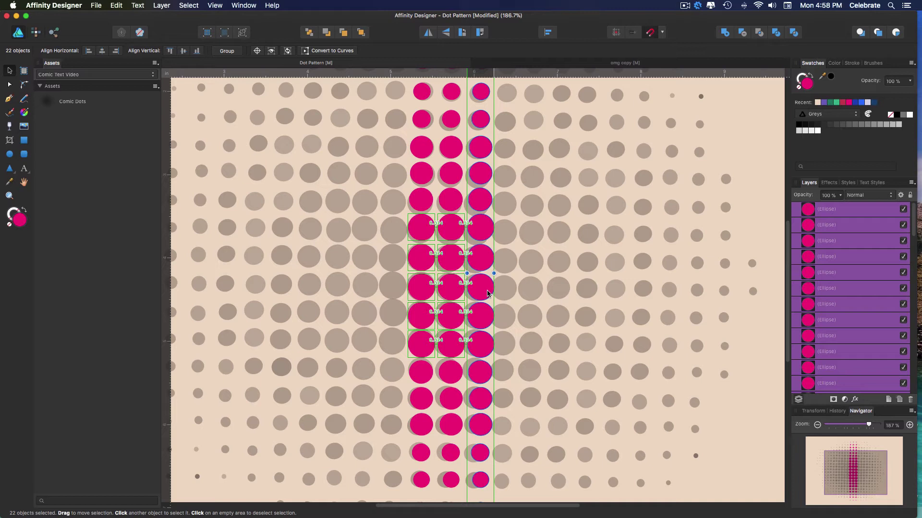
{"action": "left_click_drag", "start_coordinate": [487, 294], "coordinate": [487, 294]}
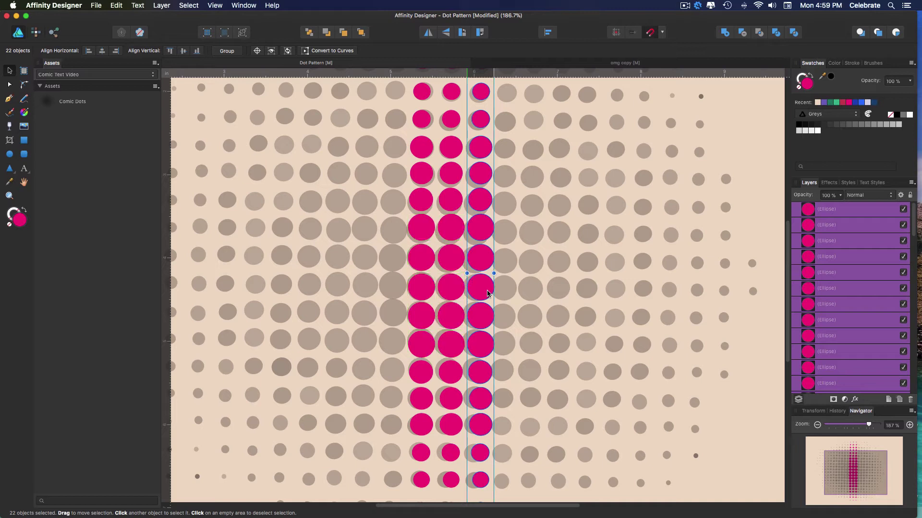
{"action": "left_click", "coordinate": [663, 33]}
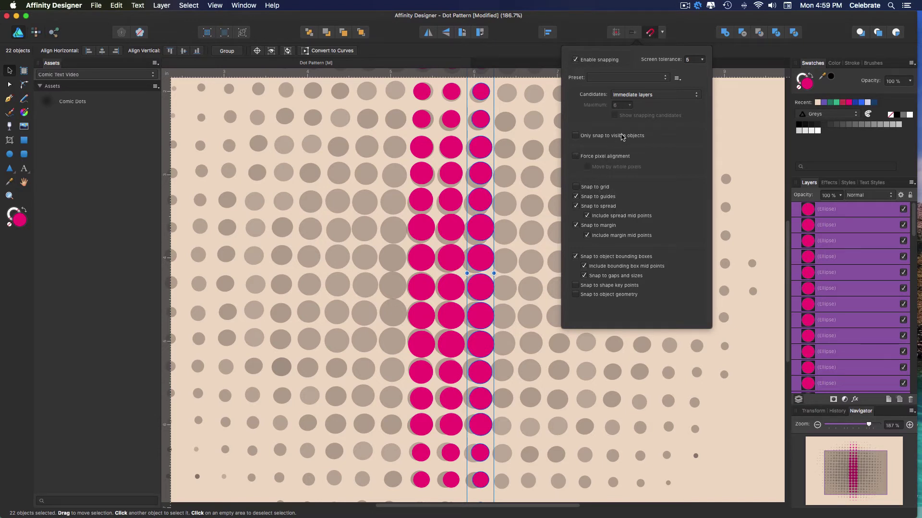
Close the snapping options and scroll over the pattern to review the magenta columns.
{"action": "left_click", "coordinate": [651, 35]}
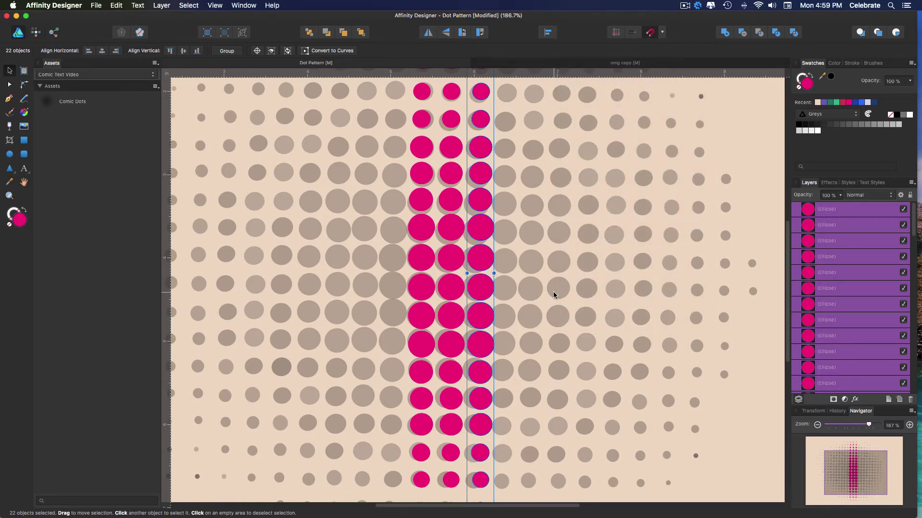
{"action": "scroll", "coordinate": [553, 292], "scroll_direction": "up", "scroll_amount": 2}
{"action": "scroll", "coordinate": [553, 293], "scroll_direction": "down", "scroll_amount": 5}
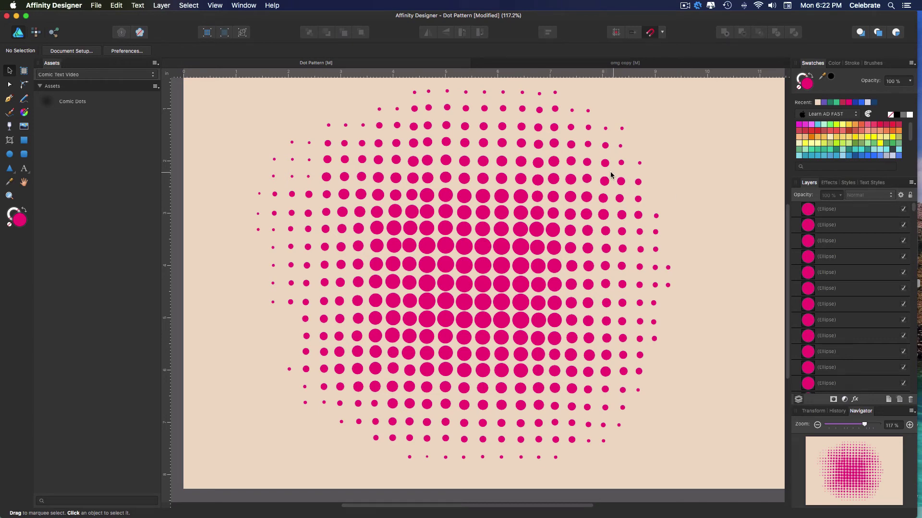
Select three dots at the pattern's upper right edge and move them into the empty peach area.
{"action": "scroll", "coordinate": [612, 200], "scroll_direction": "up", "scroll_amount": 5}
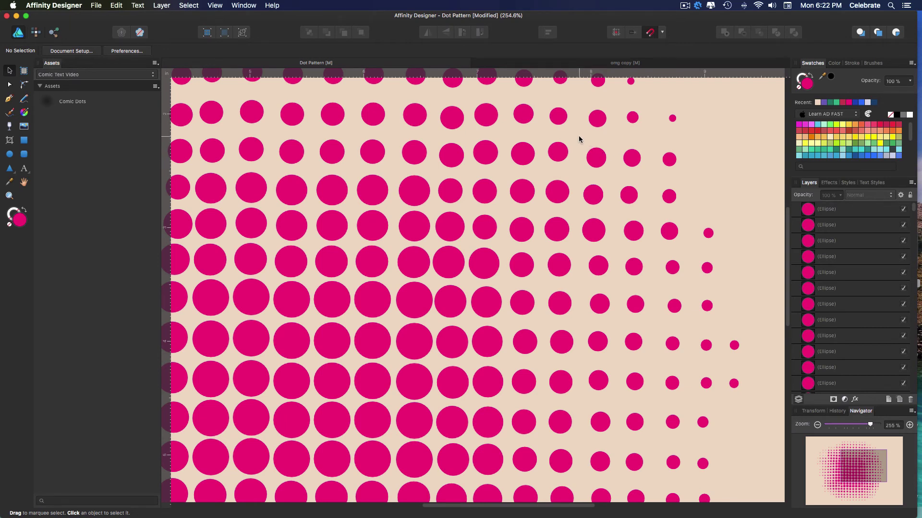
{"action": "left_click_drag", "start_coordinate": [579, 136], "coordinate": [692, 179]}
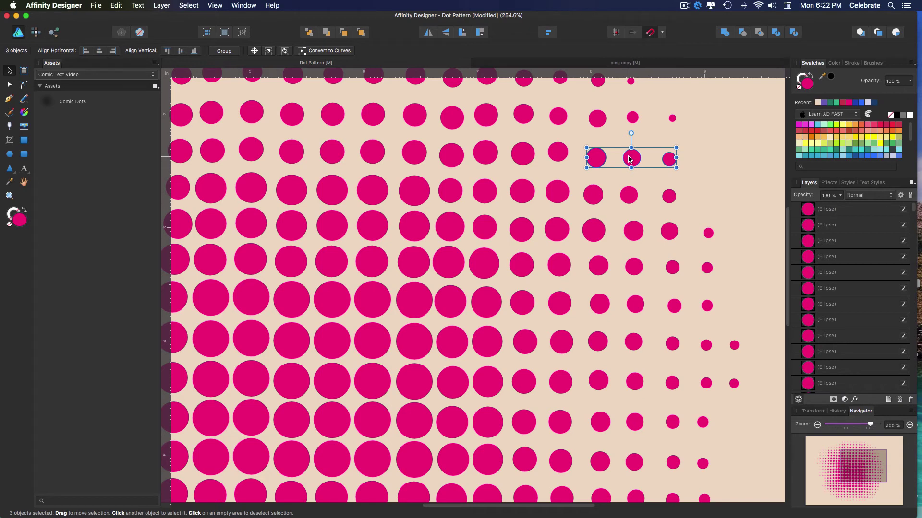
{"action": "left_click_drag", "start_coordinate": [628, 160], "coordinate": [714, 142]}
{"action": "key", "text": "h"}
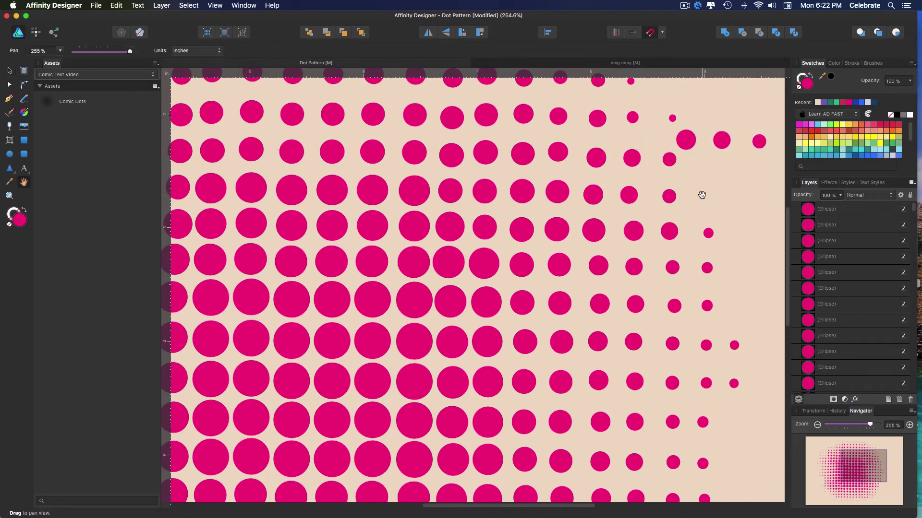
{"action": "left_click_drag", "start_coordinate": [701, 195], "coordinate": [509, 258]}
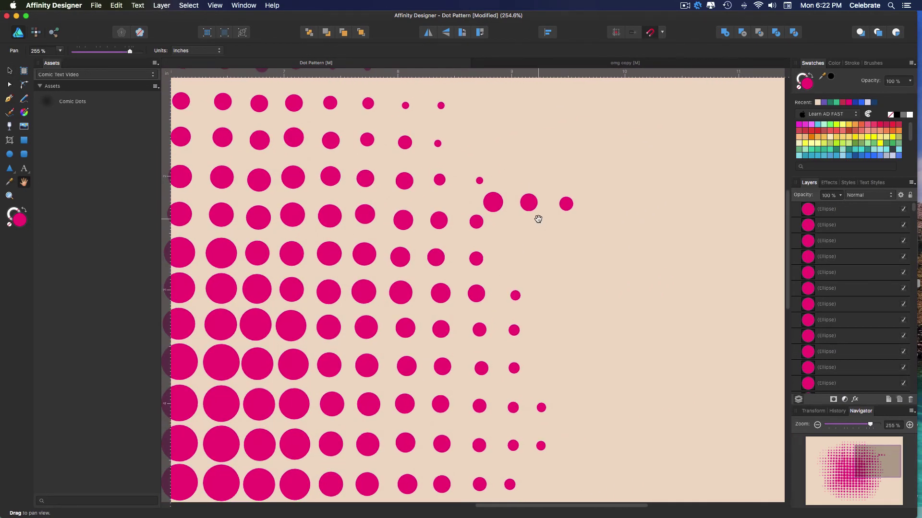
{"action": "key", "text": "v"}
{"action": "left_click_drag", "start_coordinate": [532, 204], "coordinate": [625, 198]}
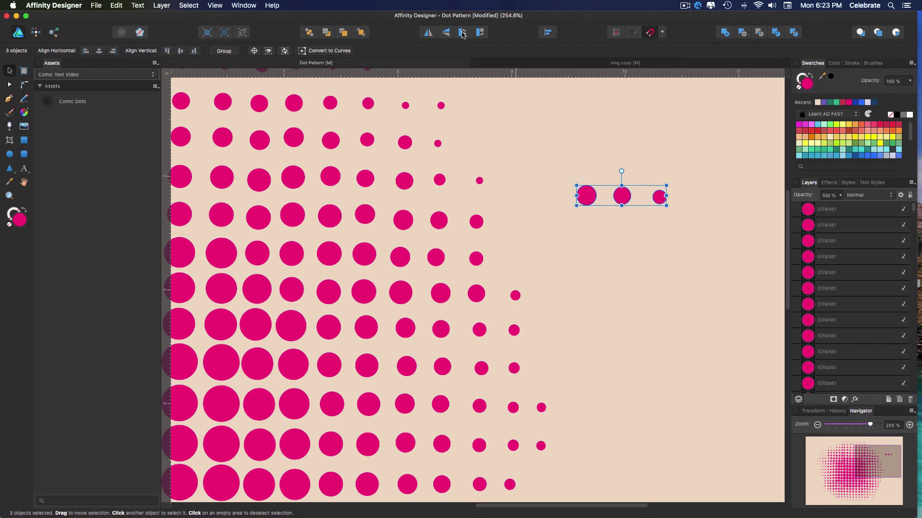
Flip the three dots horizontally so the smallest is leftmost, and check the Selection Bounds alignment.
{"action": "left_click", "coordinate": [429, 34]}
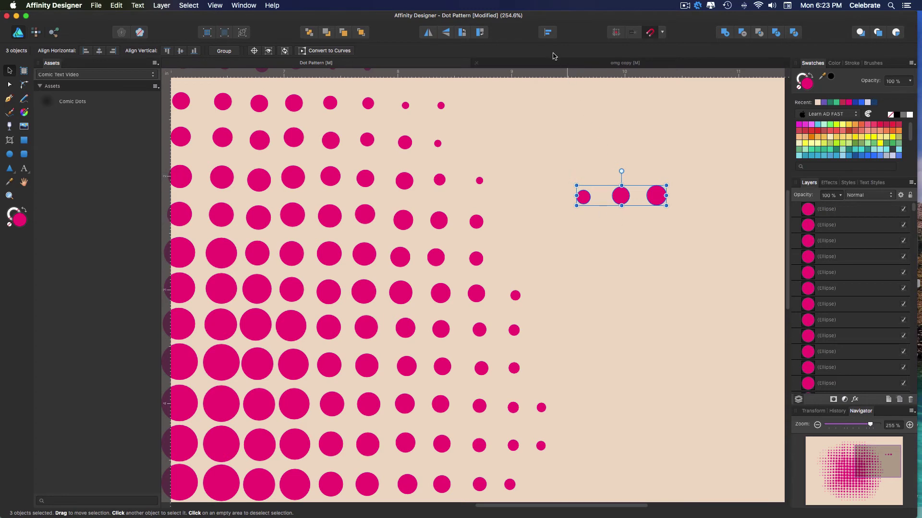
{"action": "left_click", "coordinate": [547, 32]}
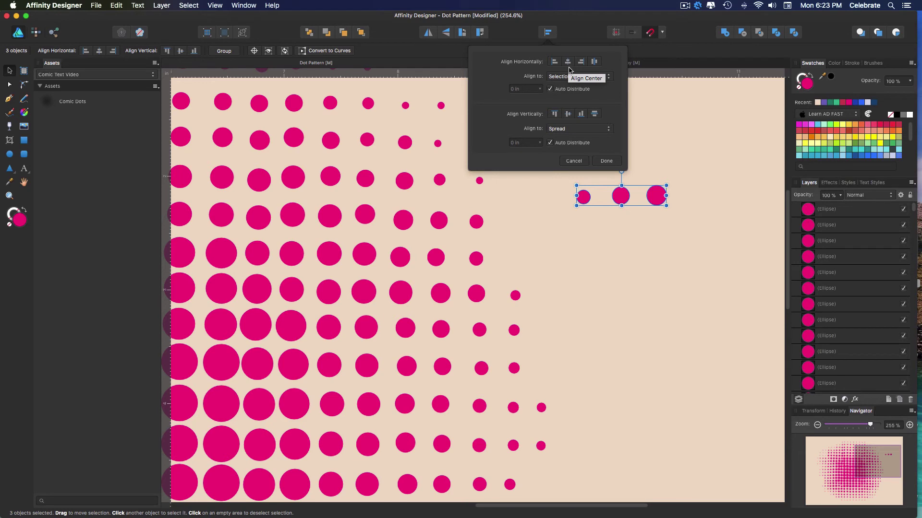
Slightly enlarge the rightmost dot, then rotate all three dots into a vertical stack.
{"action": "left_click", "coordinate": [607, 161]}
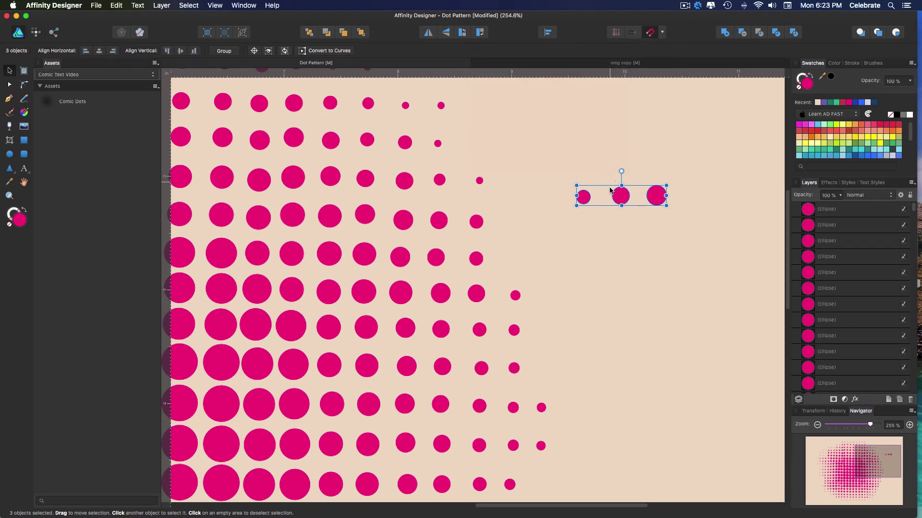
{"action": "left_click", "coordinate": [656, 196]}
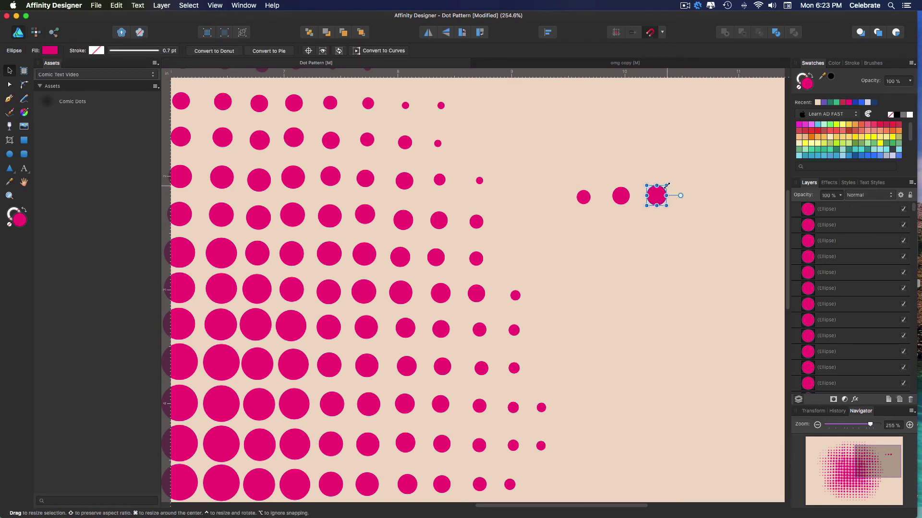
{"action": "mouse_move", "coordinate": [666, 185]}
{"action": "left_mouse_down"}
{"action": "mouse_move", "coordinate": [681, 169]}
{"action": "mouse_move", "coordinate": [665, 186]}
{"action": "left_mouse_up"}
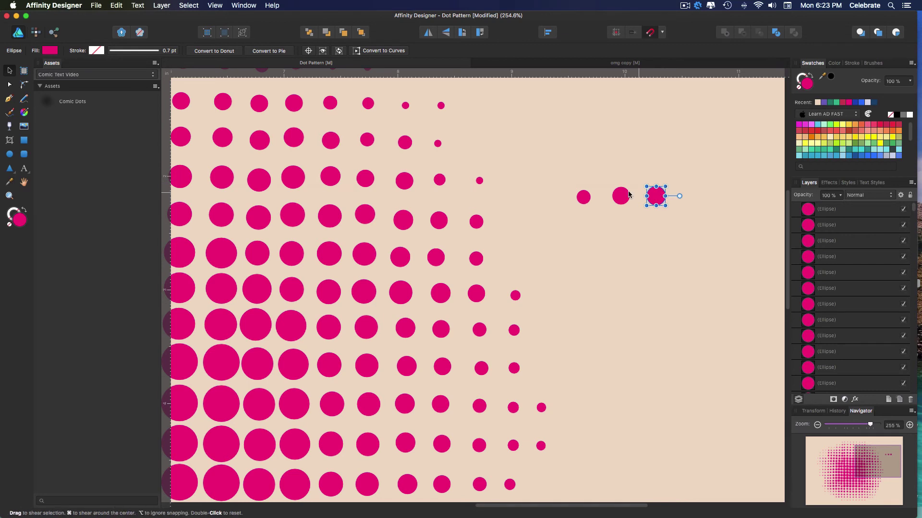
{"action": "left_click_drag", "start_coordinate": [570, 183], "coordinate": [684, 224]}
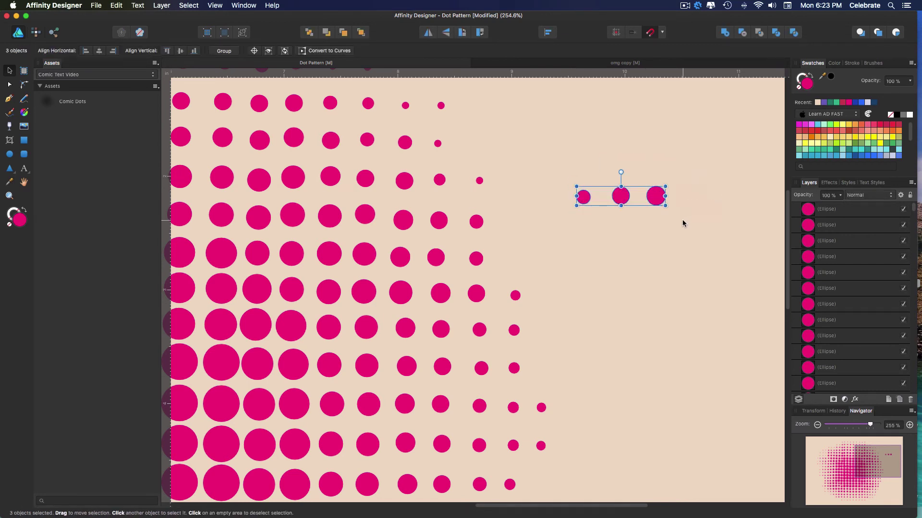
{"action": "left_click_drag", "start_coordinate": [622, 171], "coordinate": [647, 200]}
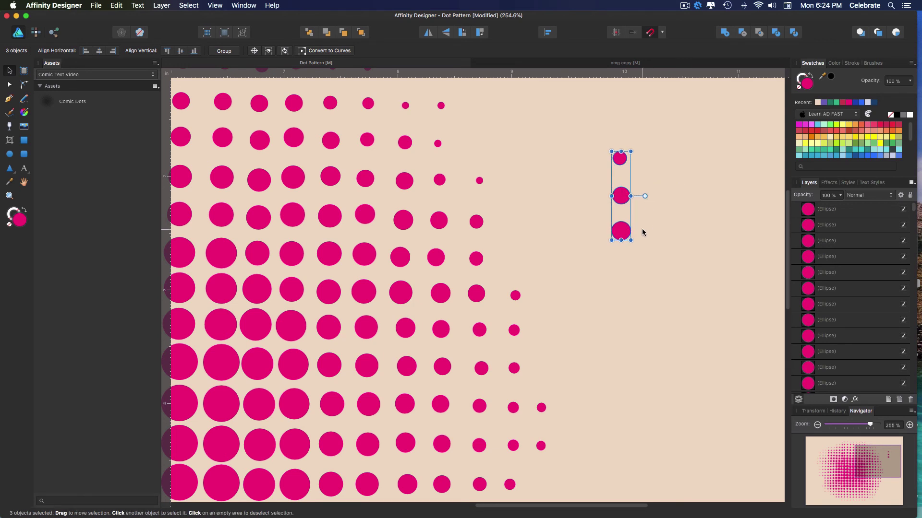
Deselect the dots, zoom out, and switch to the omg copy document with yellow halftone dots.
{"action": "left_click", "coordinate": [648, 245]}
{"action": "scroll", "coordinate": [610, 292], "scroll_direction": "down", "scroll_amount": 6}
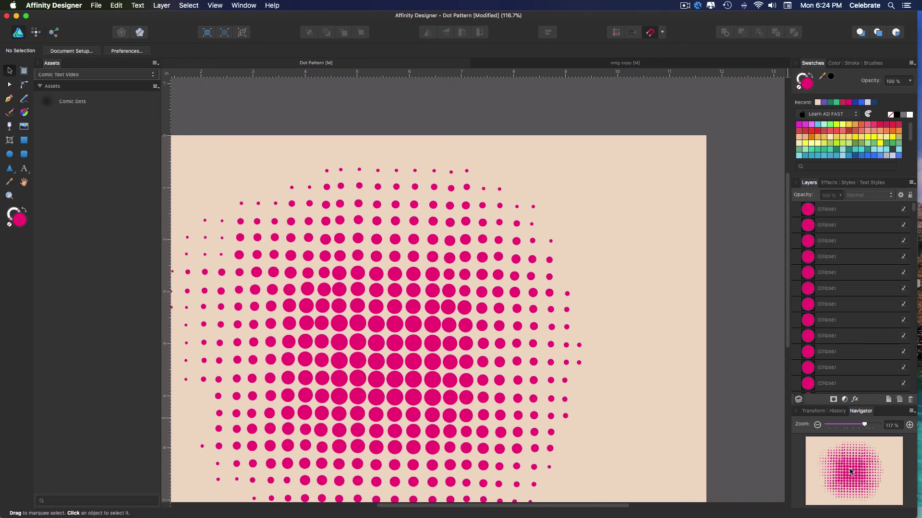
{"action": "scroll", "coordinate": [648, 360], "scroll_direction": "left", "scroll_amount": 4}
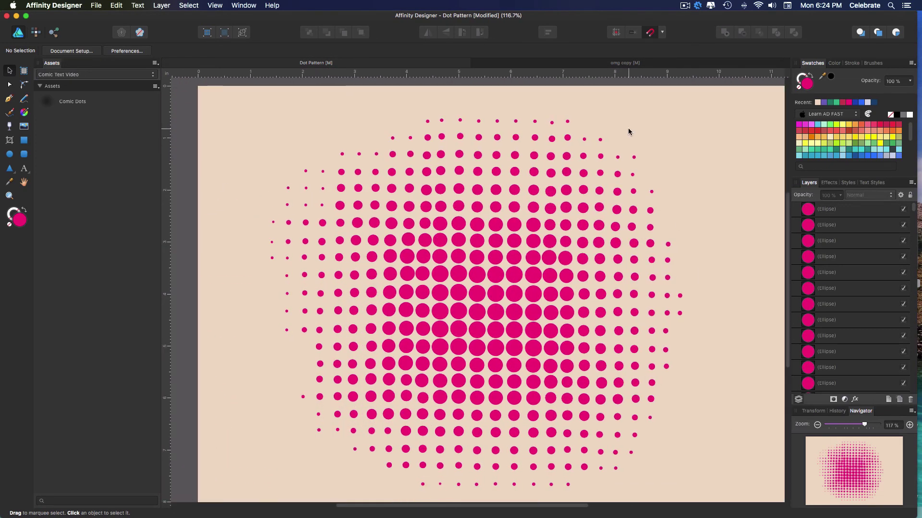
{"action": "left_click", "coordinate": [600, 64]}
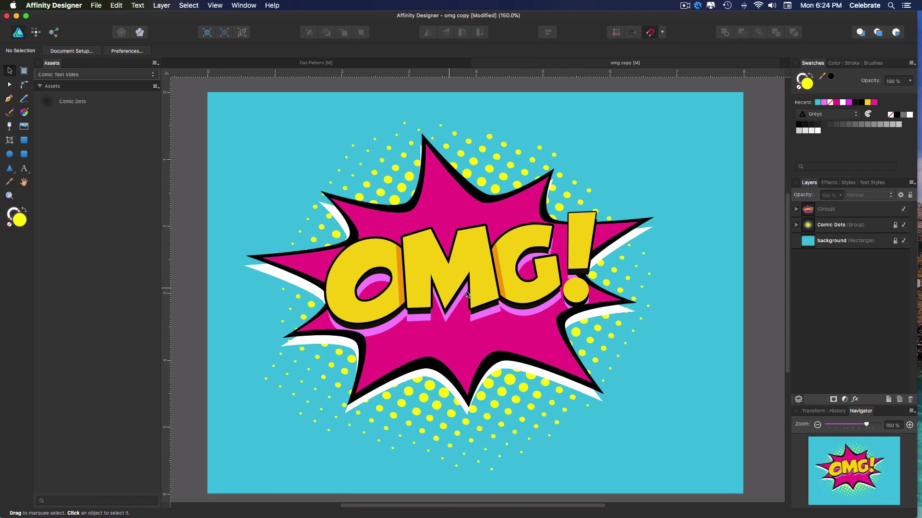
{"action": "left_click", "coordinate": [795, 210]}
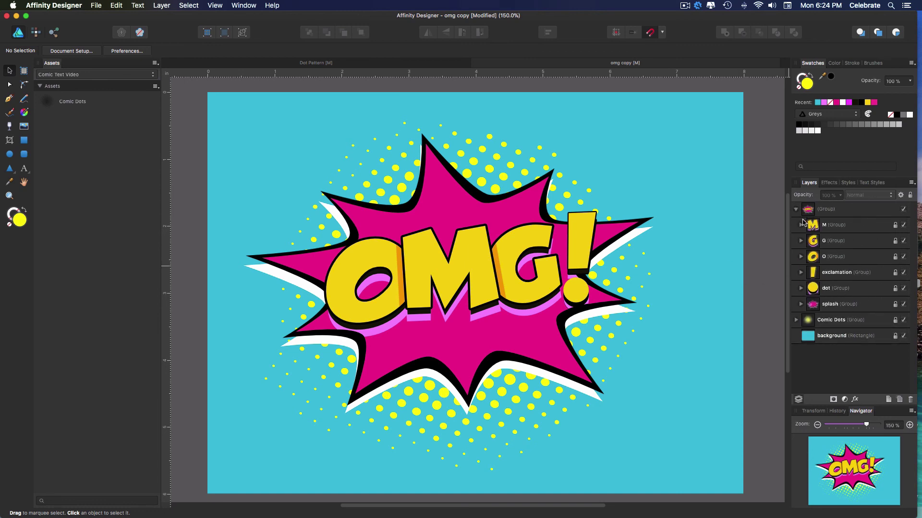
{"action": "left_click", "coordinate": [795, 209]}
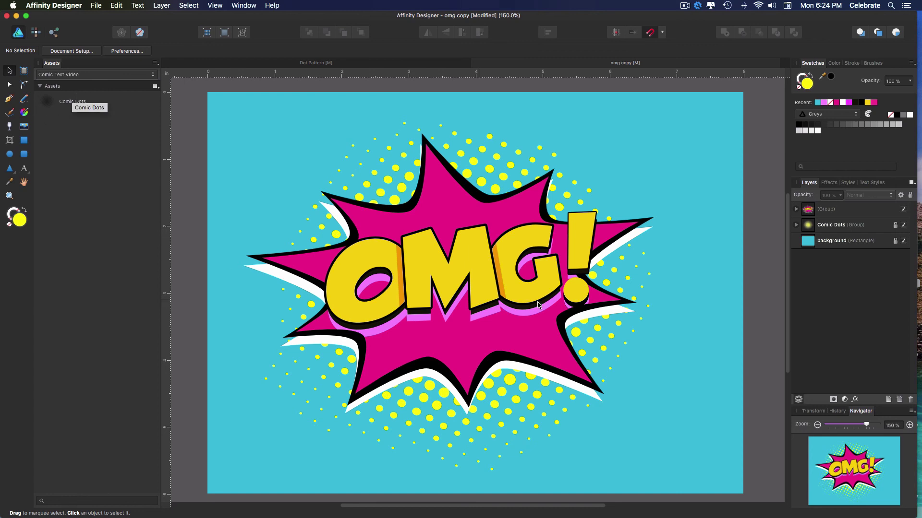
Switch back to the Dot Pattern document showing the full magenta halftone circle.
{"action": "key", "text": "ctrl+Tab"}
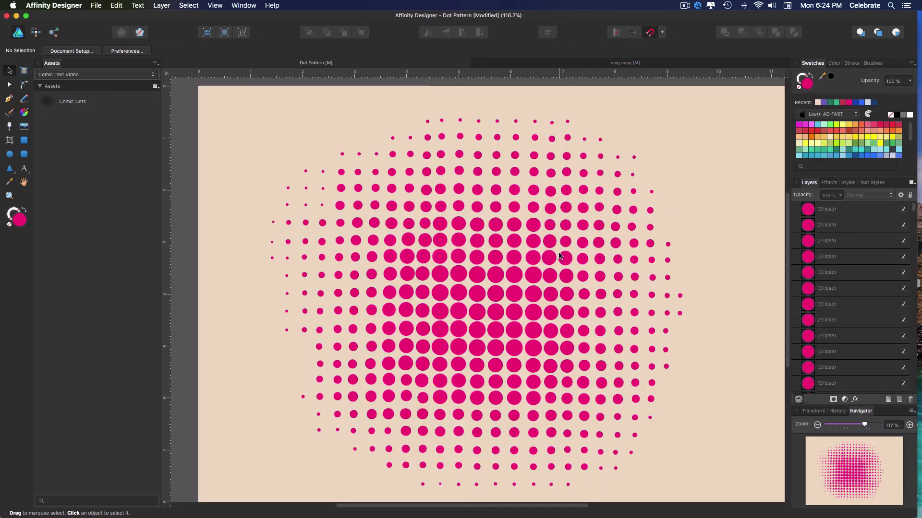